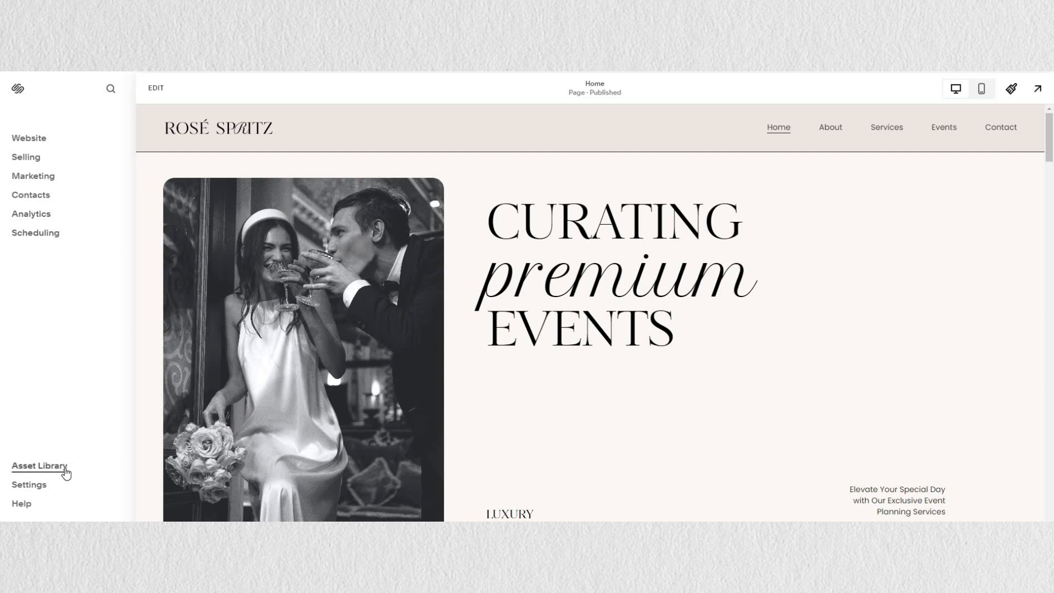
# Open the site settings and view the Domains & Email section
pyautogui.click(34, 486)
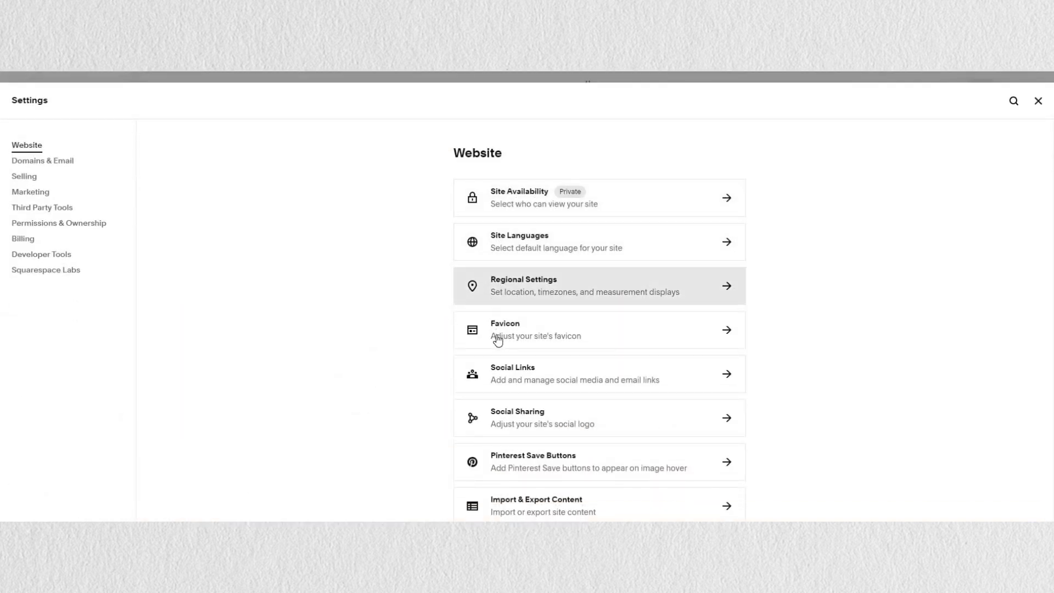
pyautogui.click(52, 165)
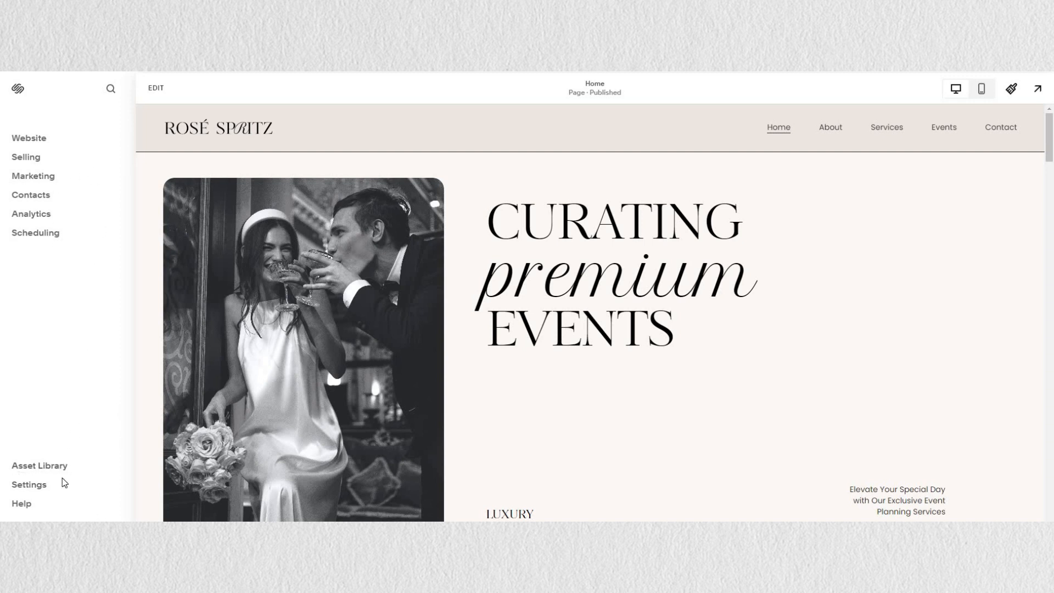
# Search the site dashboard for "css" and clear the search term
pyautogui.click(110, 93)
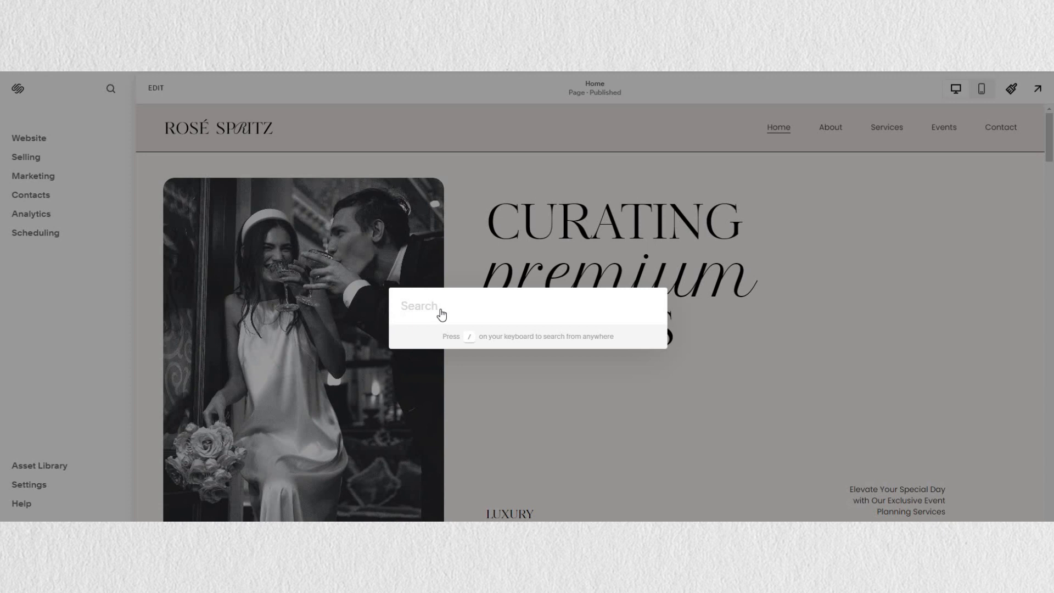
pyautogui.write('css')
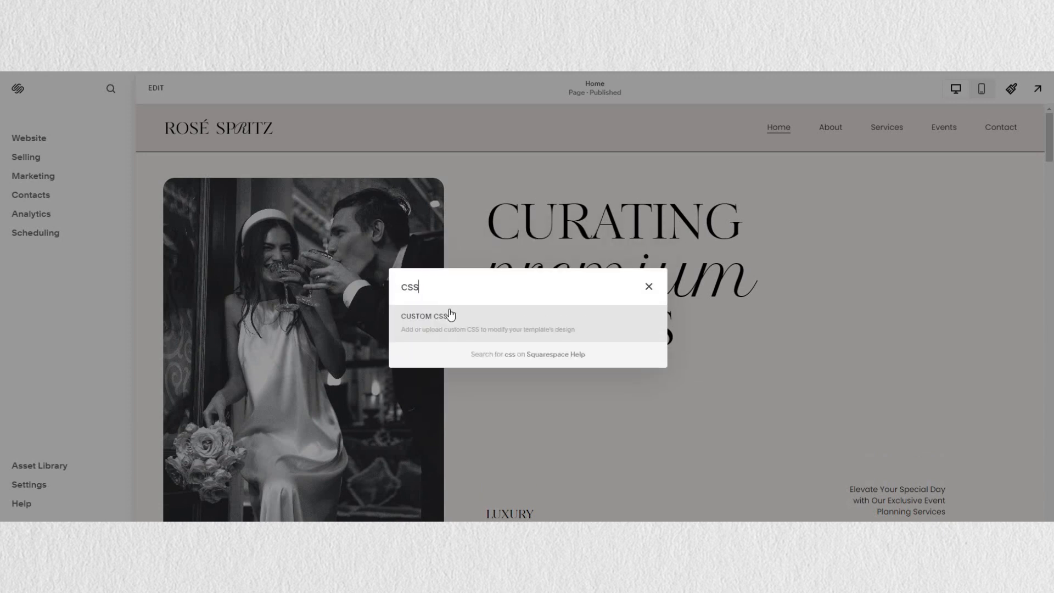
pyautogui.press('BackSpace')
pyautogui.press('BackSpace')
pyautogui.press('BackSpace')
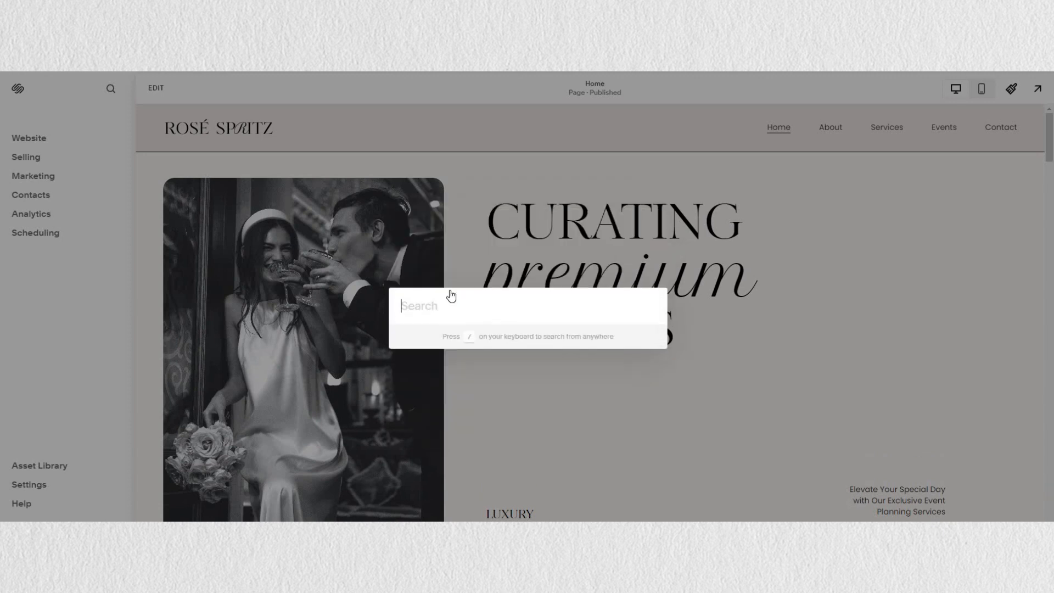
# Search the site dashboard for "domains", clear the term and close the search
pyautogui.write('domains')
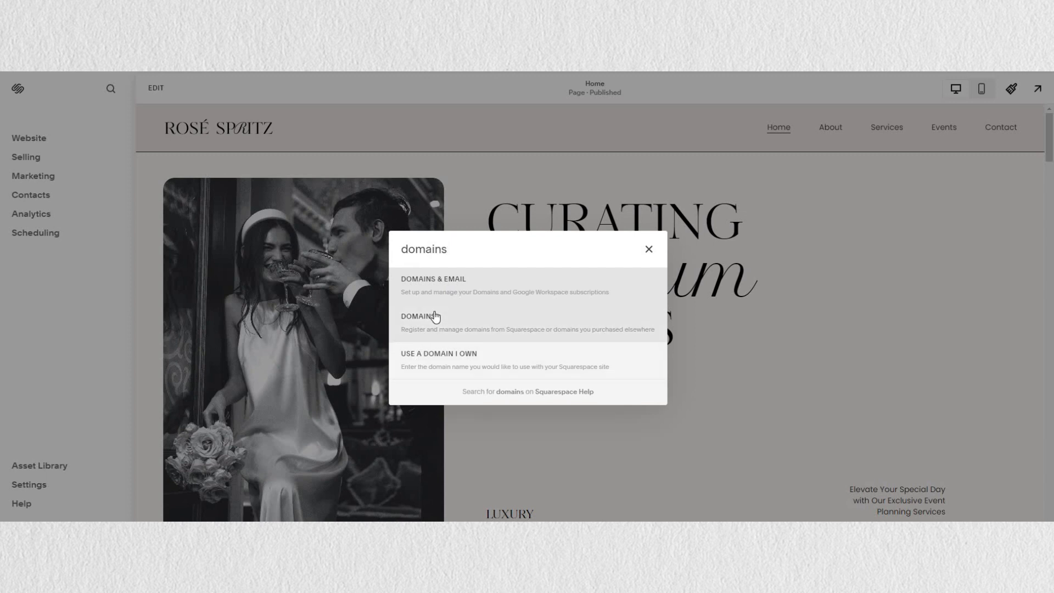
pyautogui.press('BackSpace')
pyautogui.press('BackSpace')
pyautogui.press('BackSpace')
pyautogui.press('BackSpace')
pyautogui.press('BackSpace')
pyautogui.press('BackSpace')
pyautogui.press('BackSpace')
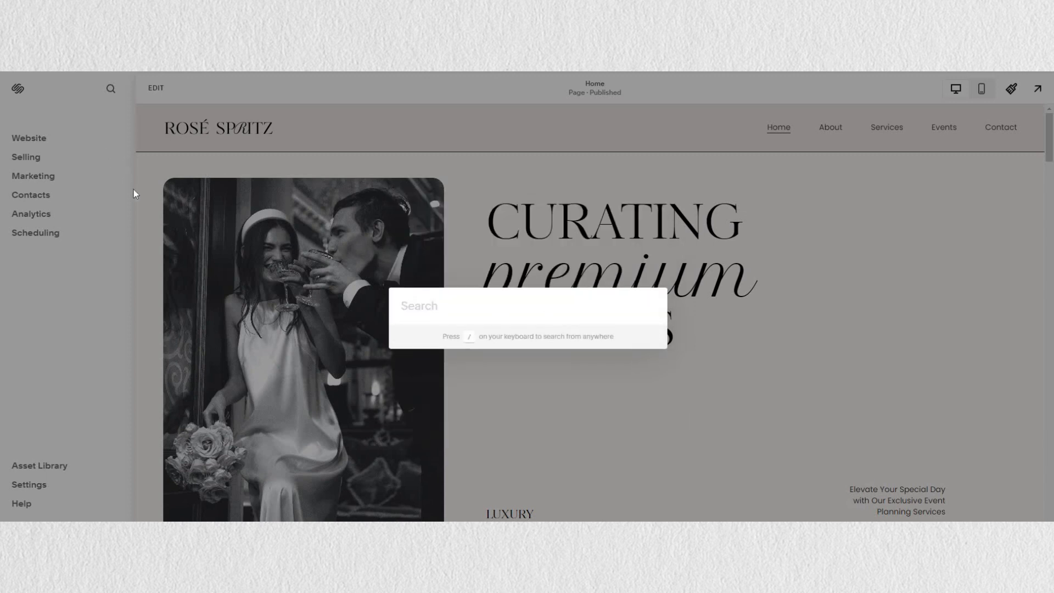
pyautogui.click(154, 313)
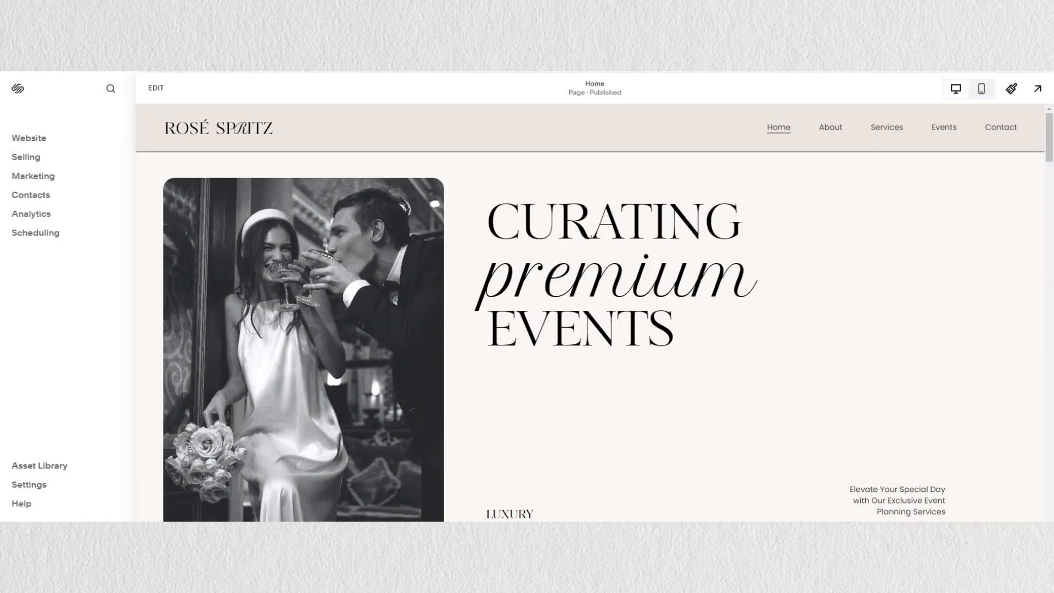
# Look through the website's Main Navigation and Not Linked pages and open System Pages under Utilities
pyautogui.click(31, 140)
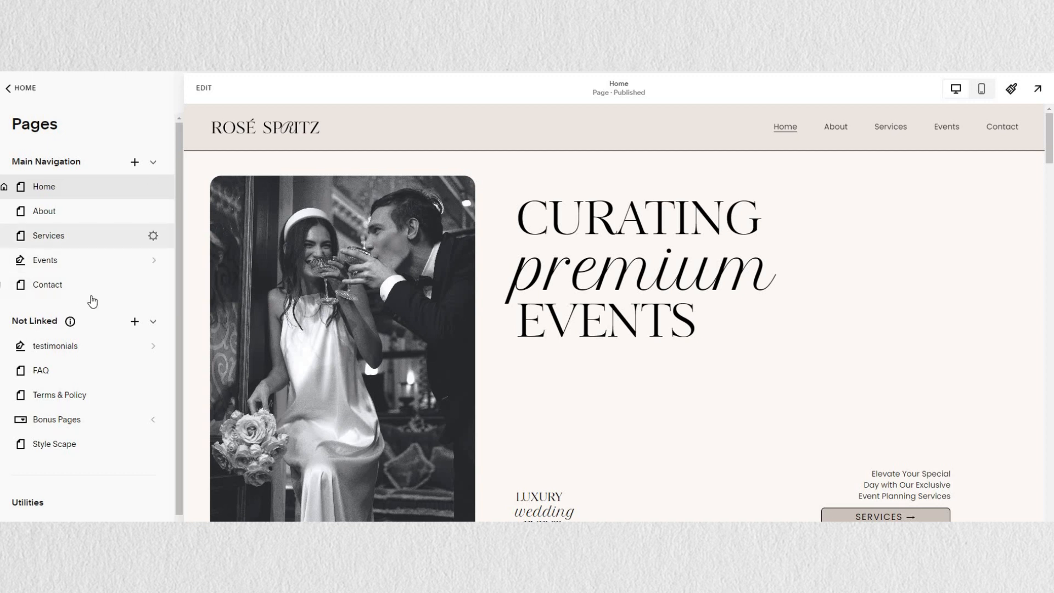
pyautogui.scroll(-2, 78, 398)
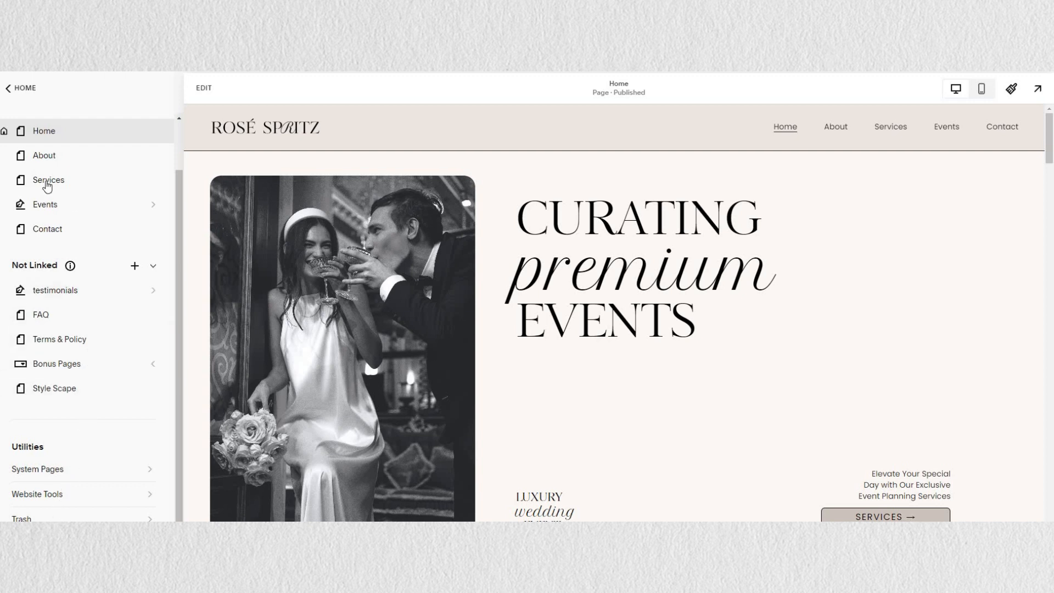
pyautogui.scroll(1, 46, 170)
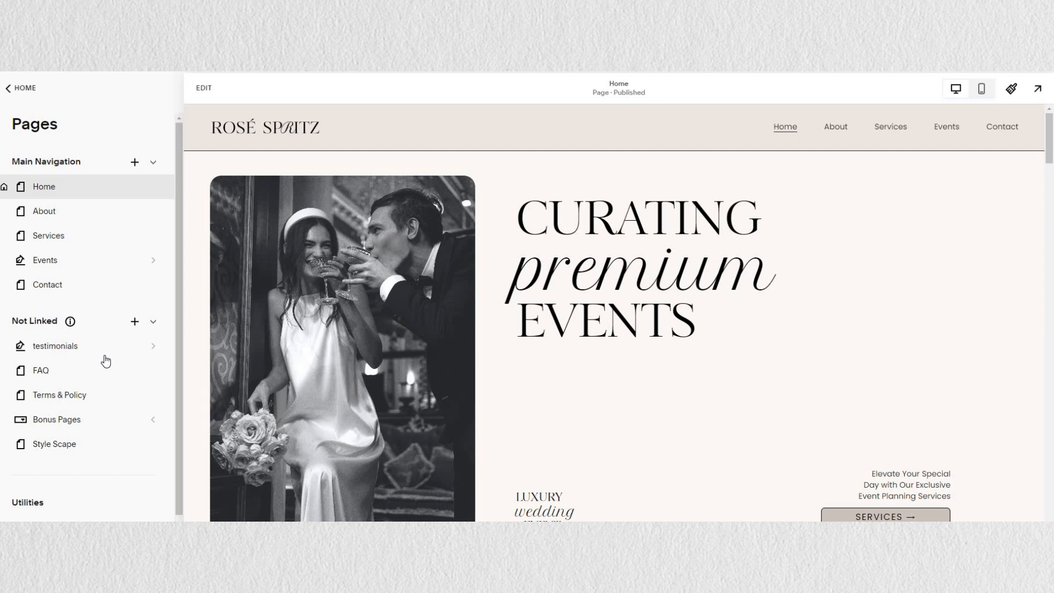
pyautogui.scroll(-2, 83, 439)
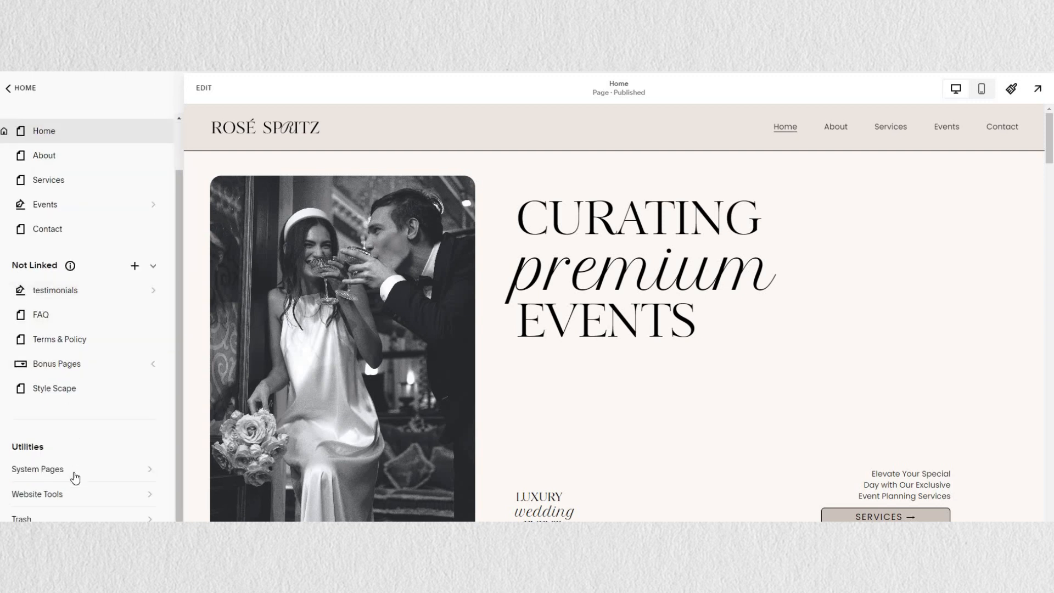
pyautogui.click(80, 468)
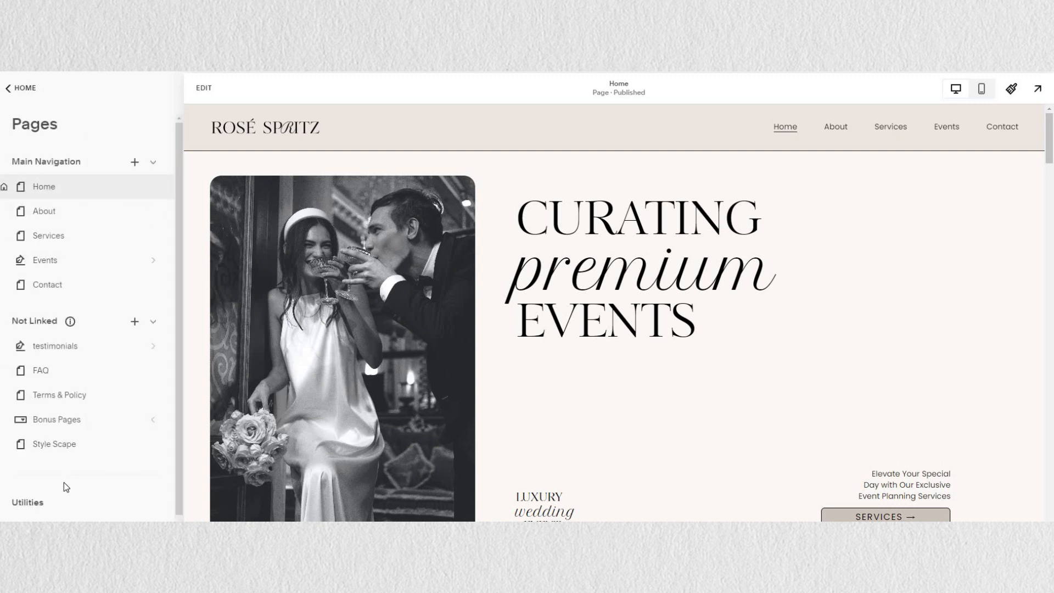
# View the Website Tools under Utilities and return to the main dashboard
pyautogui.scroll(-1, 61, 498)
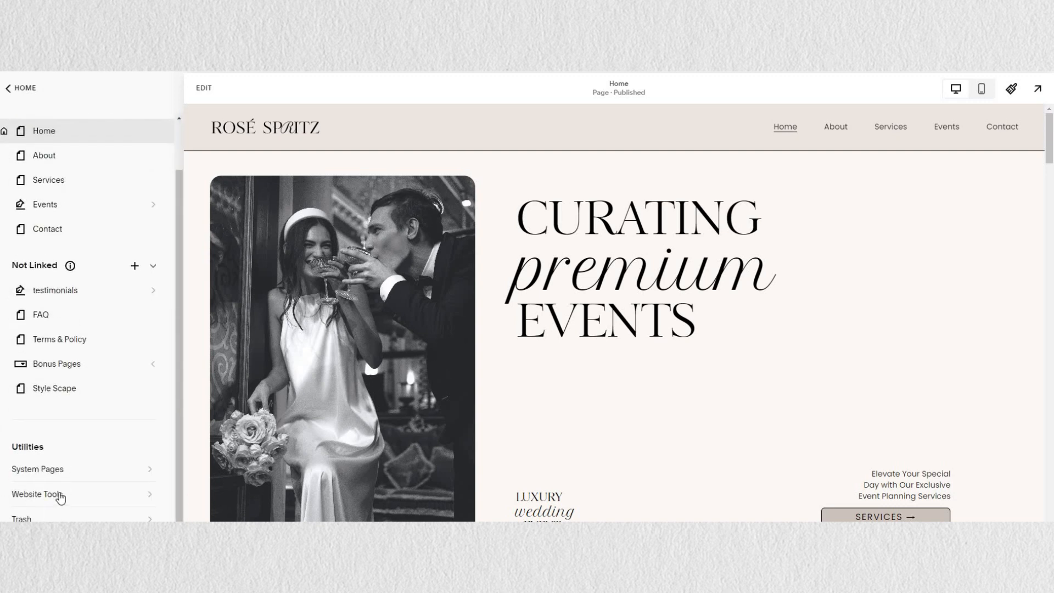
pyautogui.click(37, 493)
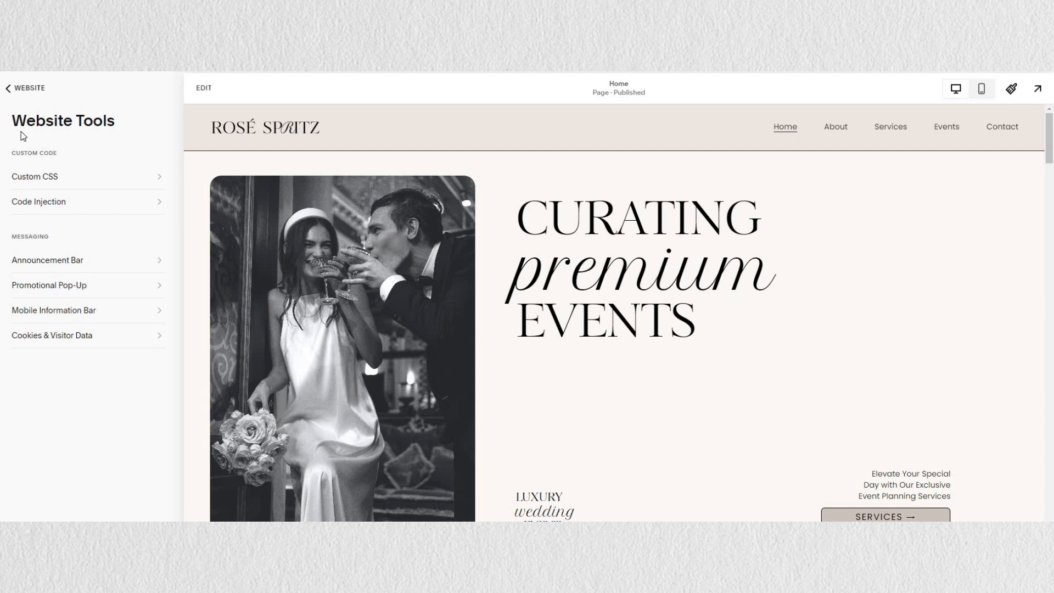
pyautogui.click(14, 94)
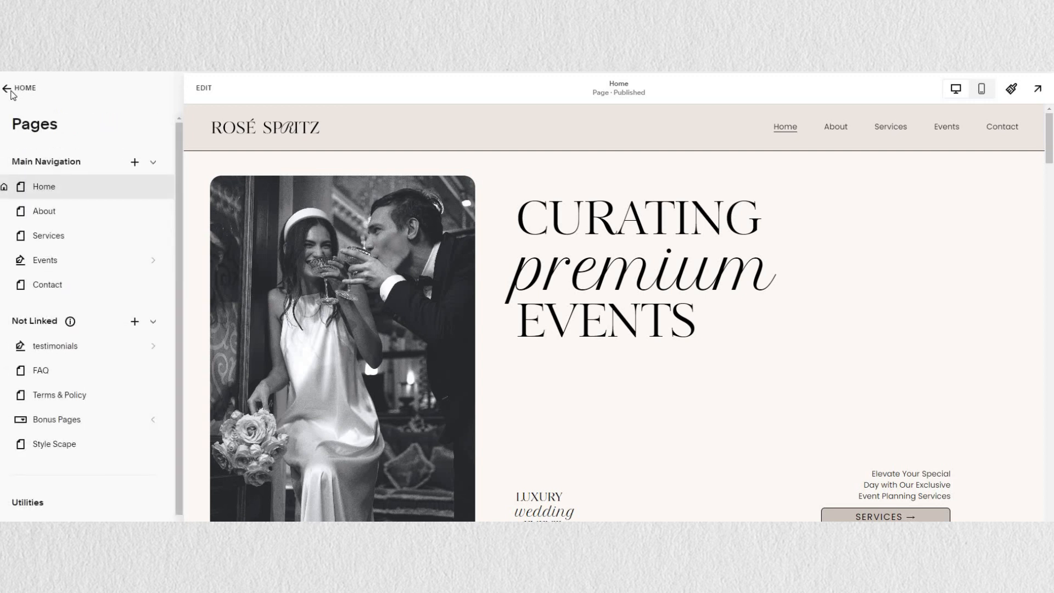
pyautogui.click(9, 99)
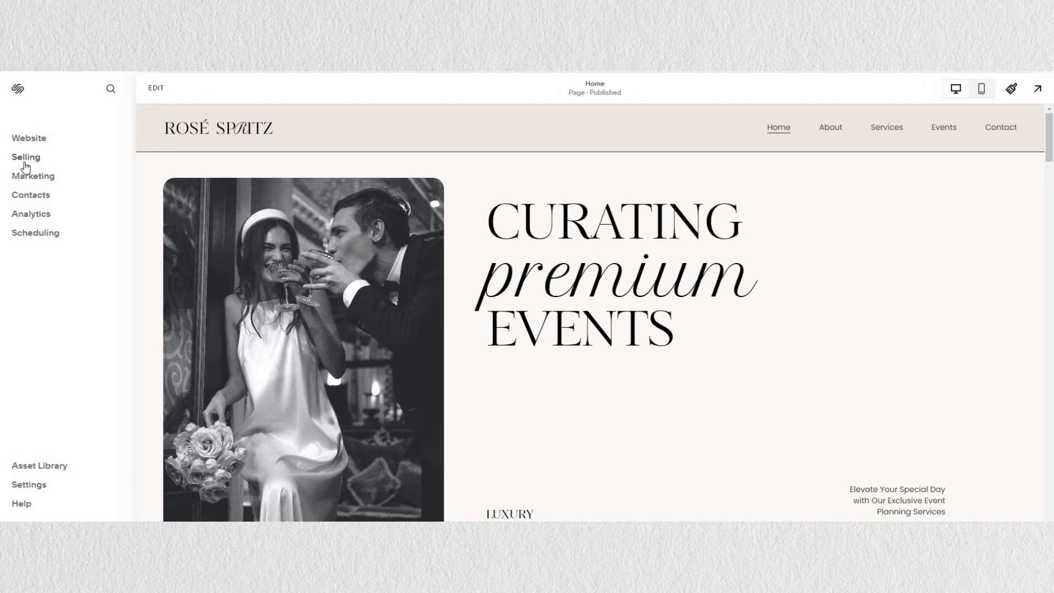
# Look through the Selling, Marketing, Contacts and Analytics sections of the site dashboard
pyautogui.click(26, 157)
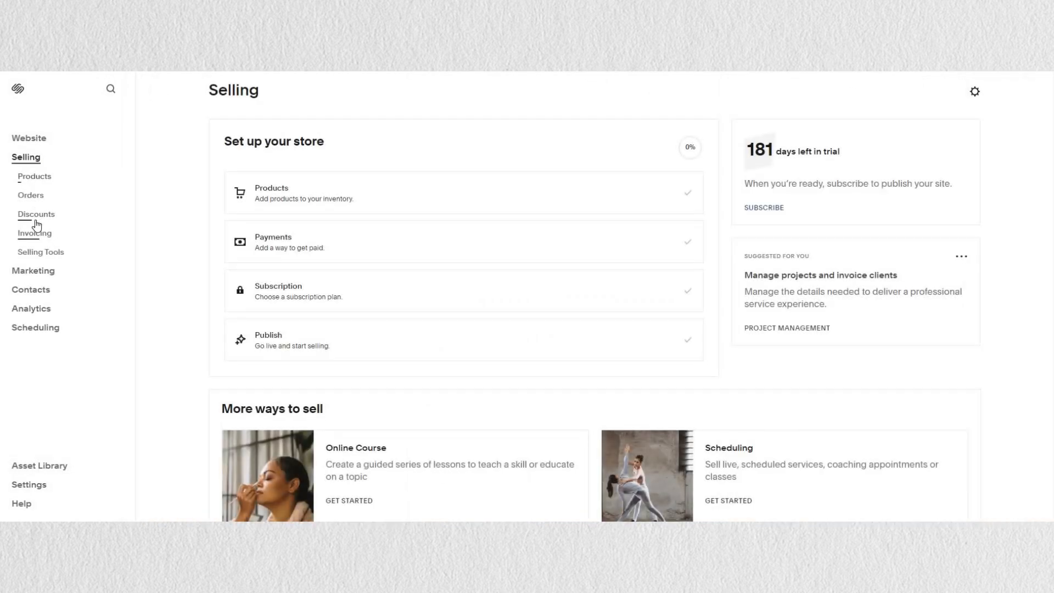
pyautogui.click(43, 273)
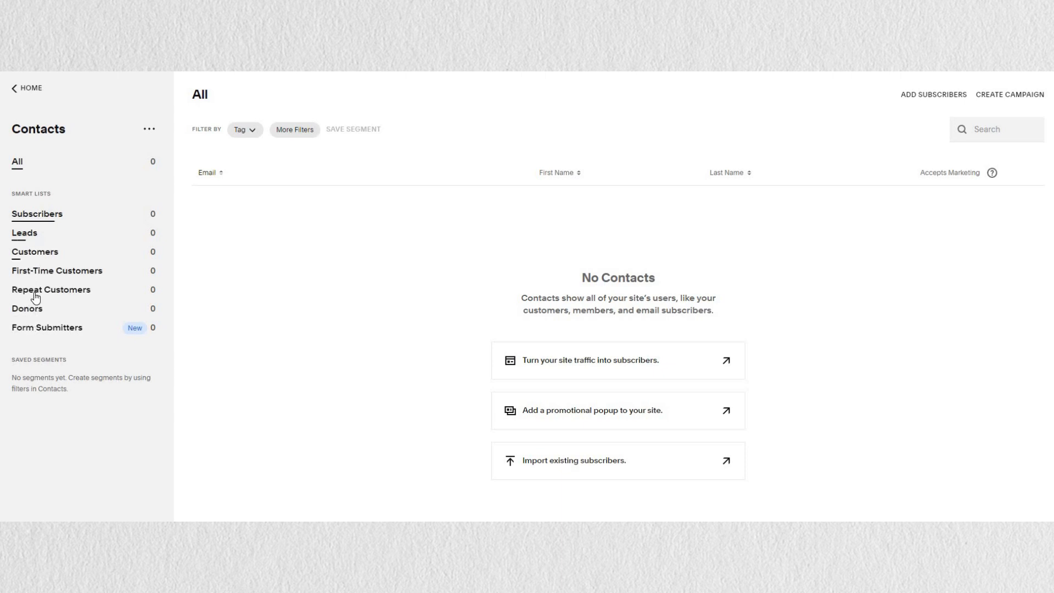
pyautogui.click(15, 91)
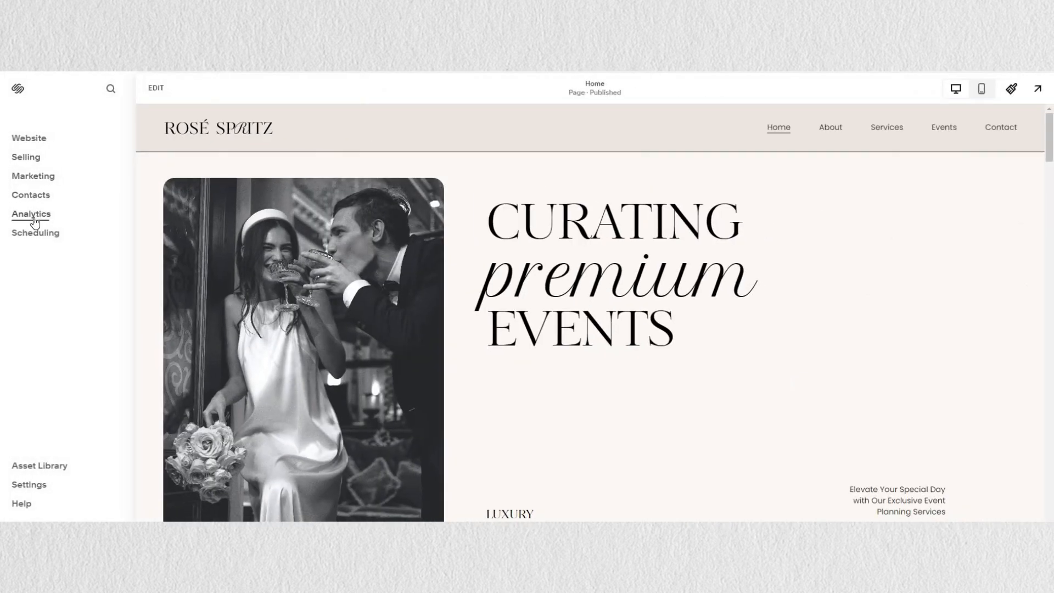
pyautogui.click(35, 221)
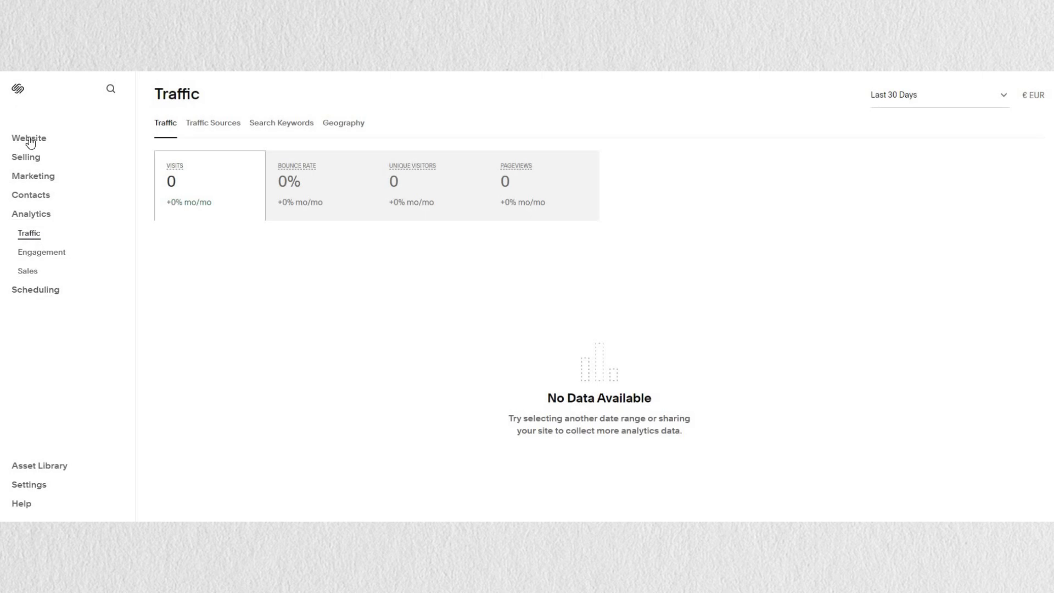
# Return to the website's page list and display the About page
pyautogui.click(44, 146)
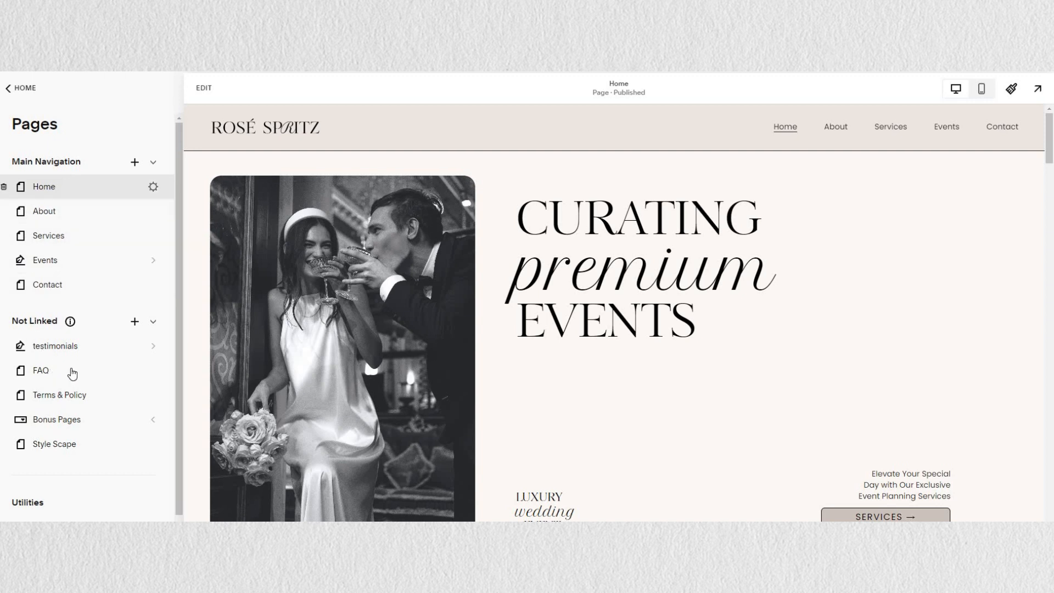
pyautogui.click(85, 214)
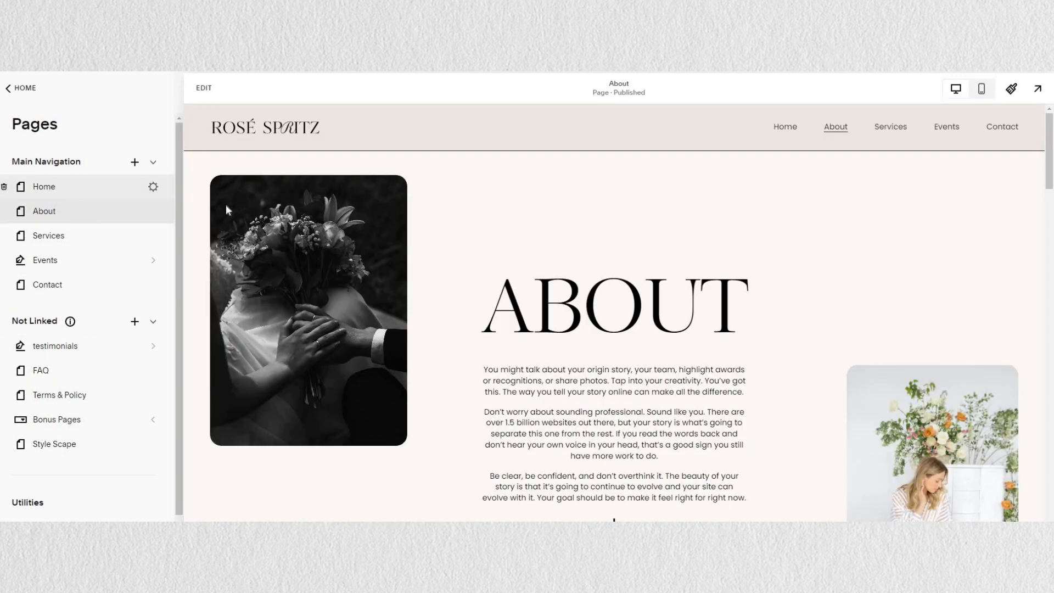
# Open the Home page in edit mode and examine the blocks in its sections
pyautogui.click(206, 90)
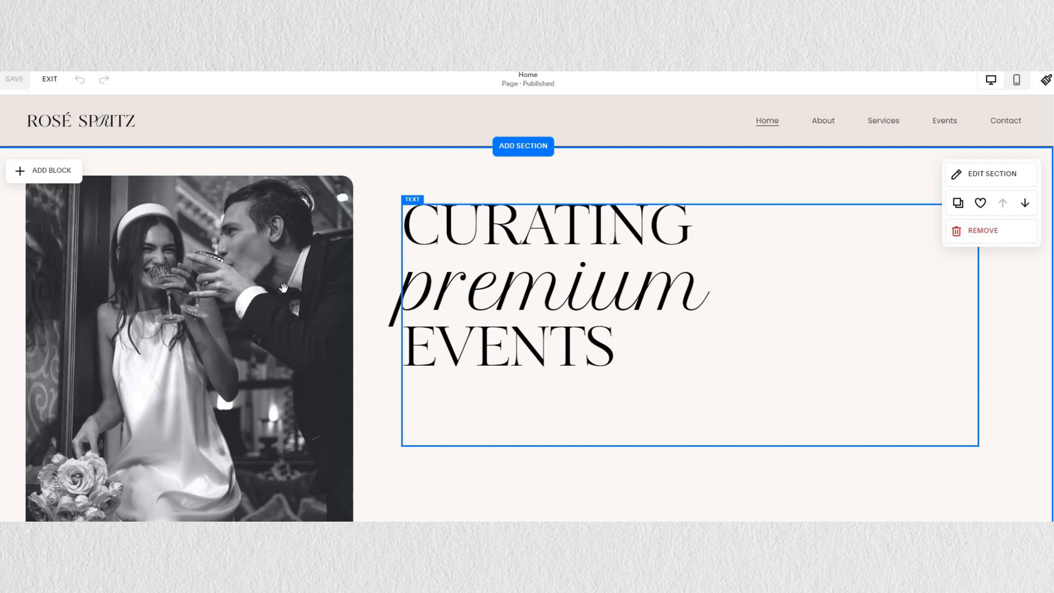
pyautogui.scroll(-4, 775, 359)
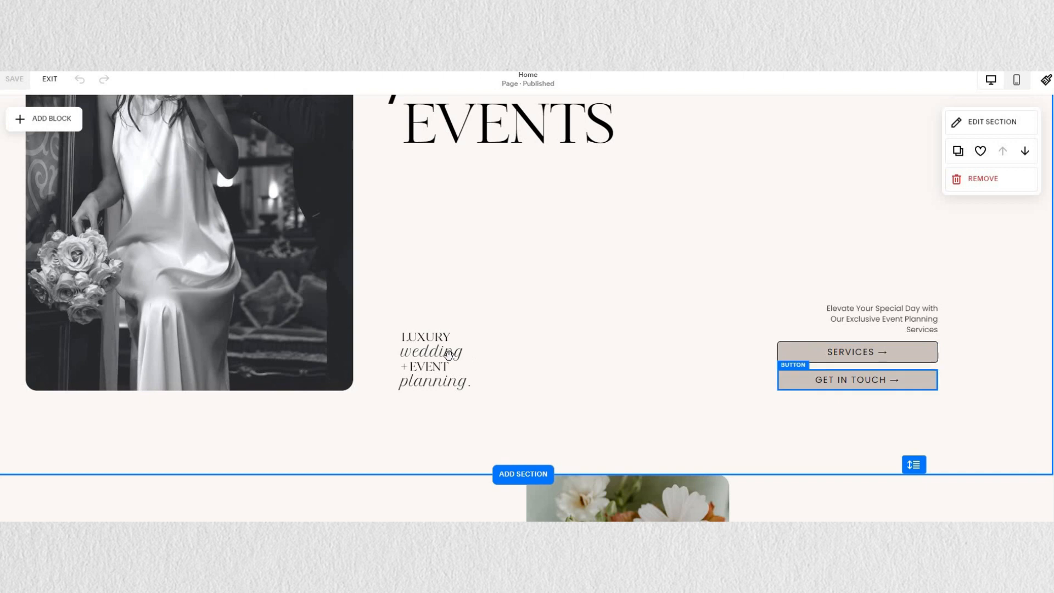
pyautogui.scroll(-3, 541, 356)
pyautogui.scroll(-3, 604, 335)
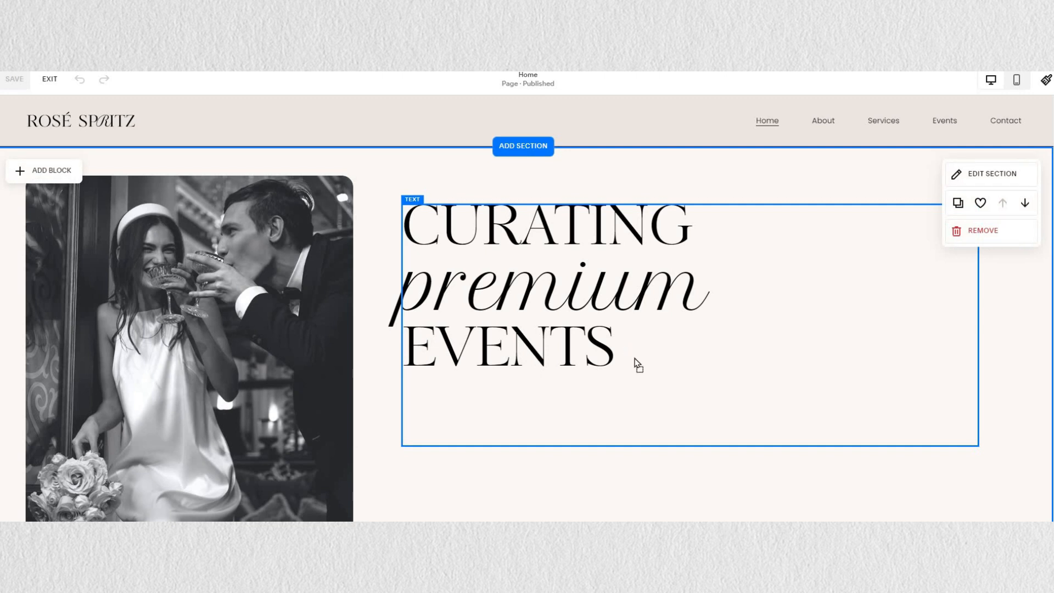
# Try moving the "CURATING premium EVENTS" text block on the Home page's layout grid
pyautogui.moveTo(670, 365)
pyautogui.mouseDown()
pyautogui.moveTo(620, 336)
pyautogui.moveTo(644, 354)
pyautogui.moveTo(492, 345)
pyautogui.moveTo(492, 358)
pyautogui.moveTo(630, 346)
pyautogui.moveTo(625, 336)
pyautogui.moveTo(688, 357)
pyautogui.mouseUp()
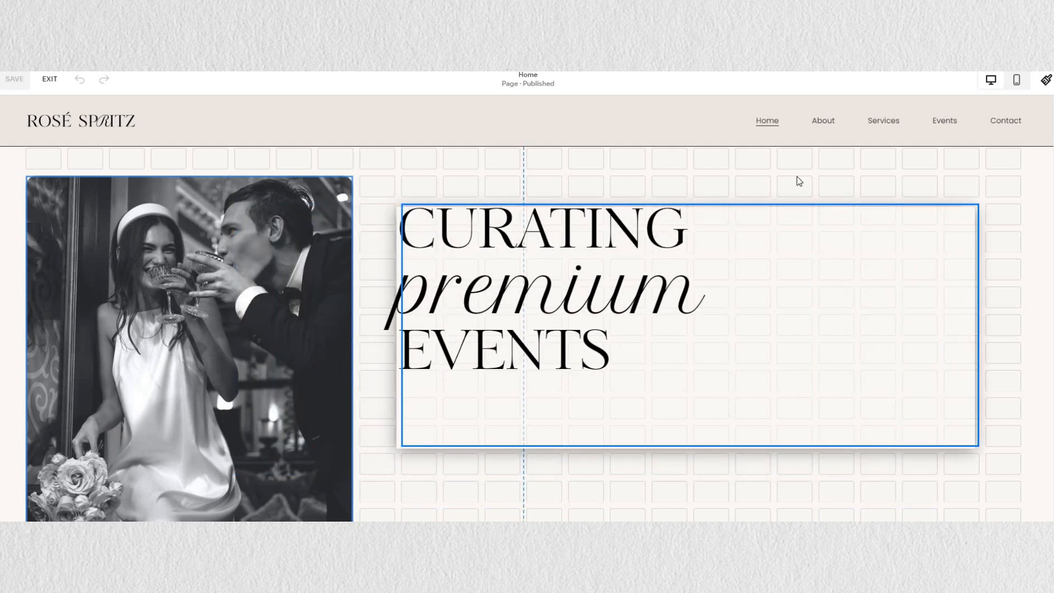
pyautogui.moveTo(799, 181); pyautogui.dragTo(754, 278)
# Look through the Home page's sections and open the first section's format settings
pyautogui.scroll(-6, 680, 313)
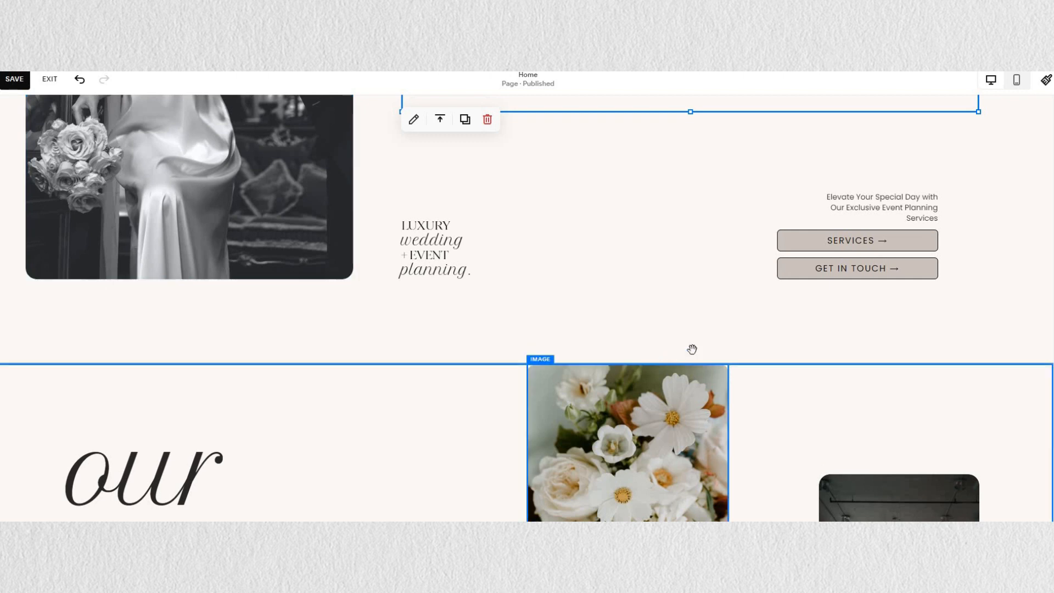
pyautogui.scroll(-3, 824, 307)
pyautogui.scroll(5, 964, 242)
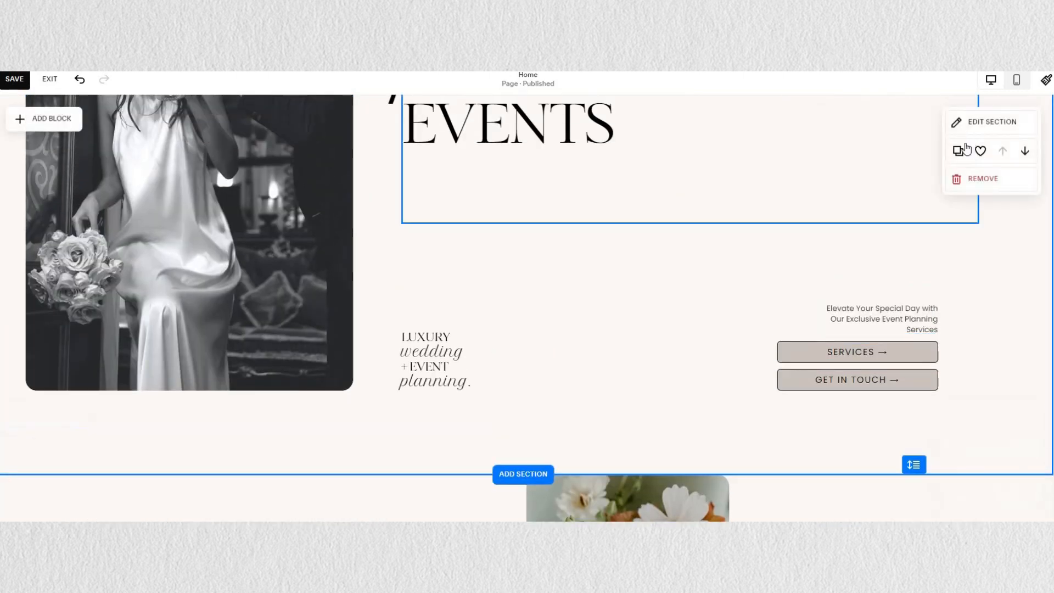
pyautogui.scroll(1, 927, 176)
pyautogui.scroll(1, 912, 189)
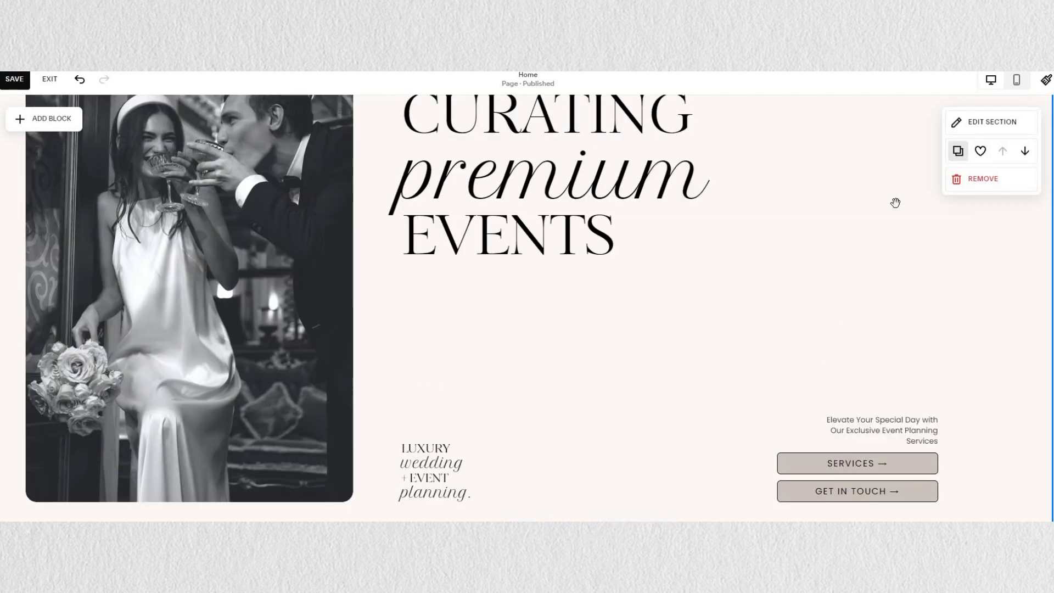
pyautogui.scroll(2, 941, 187)
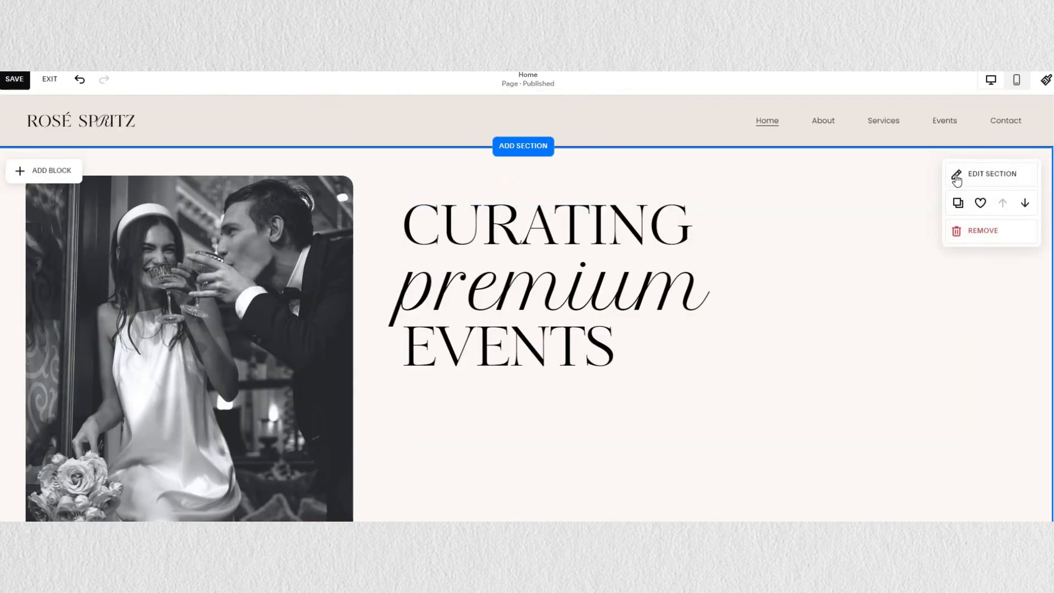
pyautogui.click(983, 174)
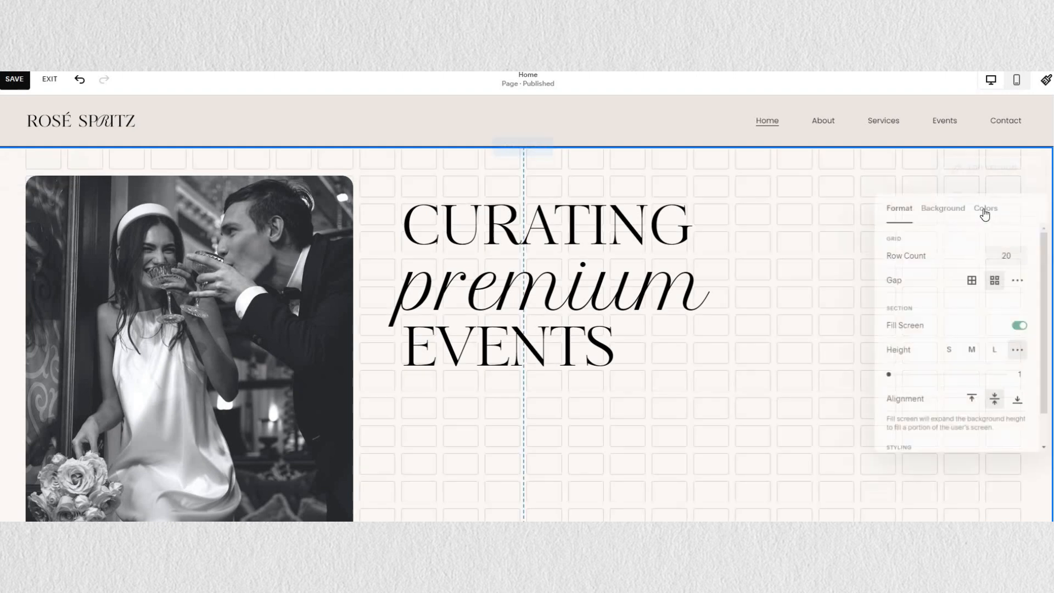
# Exit the page editor and preview the Home page in mobile view
pyautogui.click(50, 85)
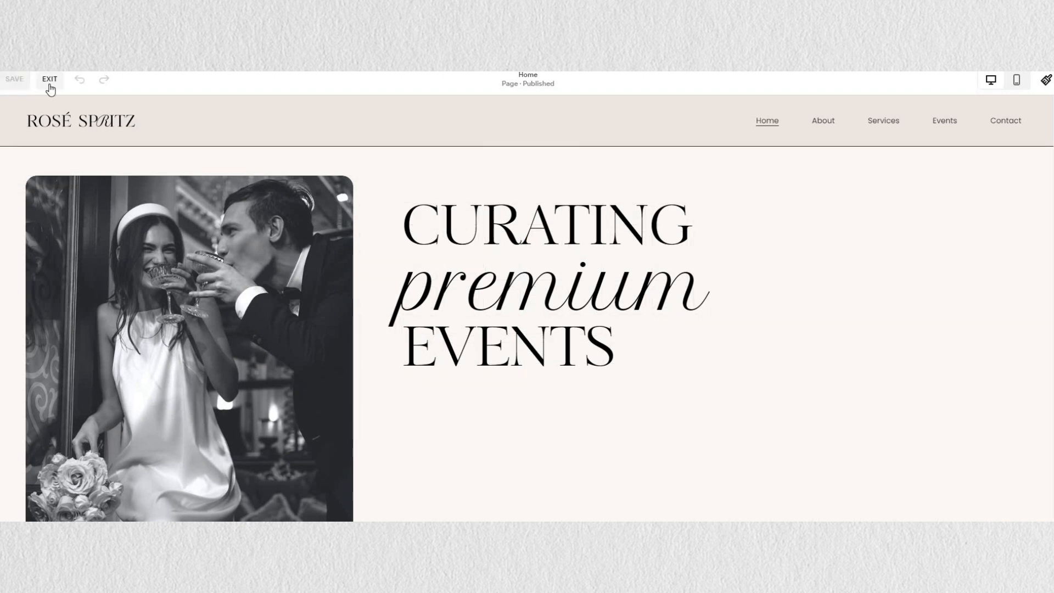
pyautogui.click(49, 85)
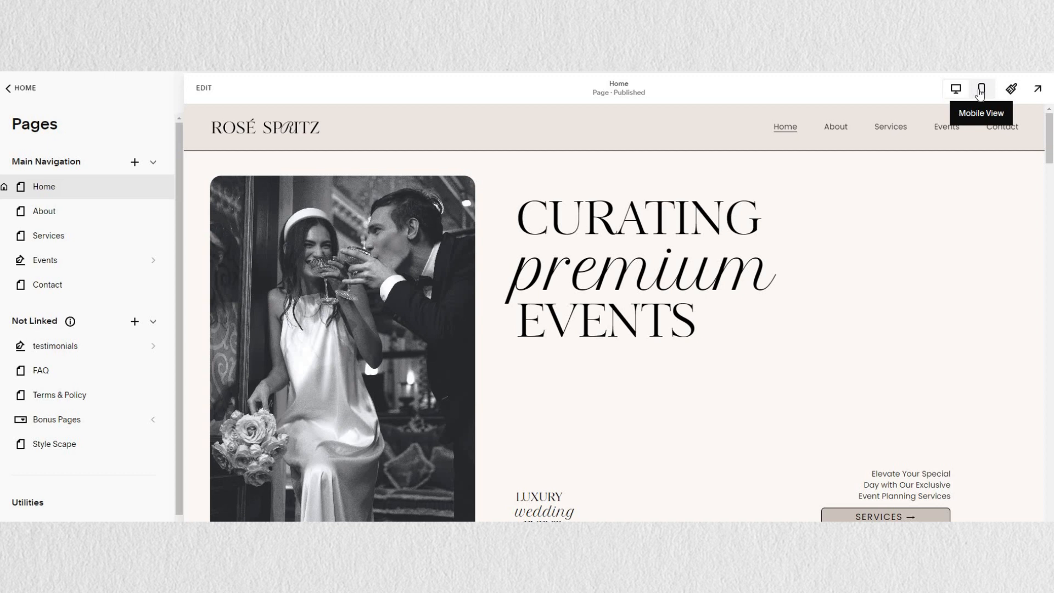
pyautogui.click(981, 90)
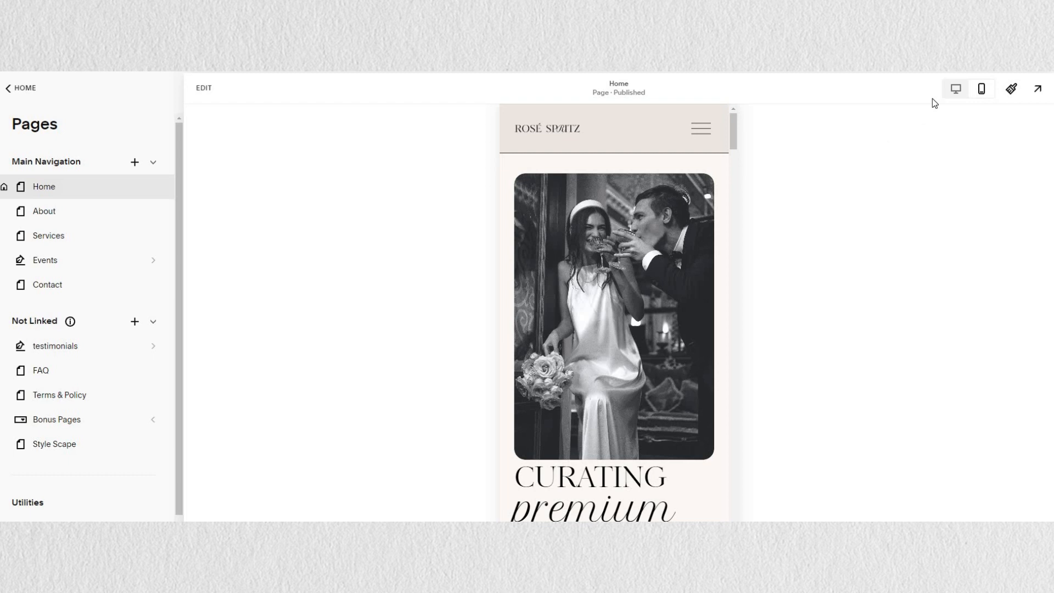
# Return the Home page preview to desktop view and examine the font settings in Site Styles
pyautogui.click(956, 90)
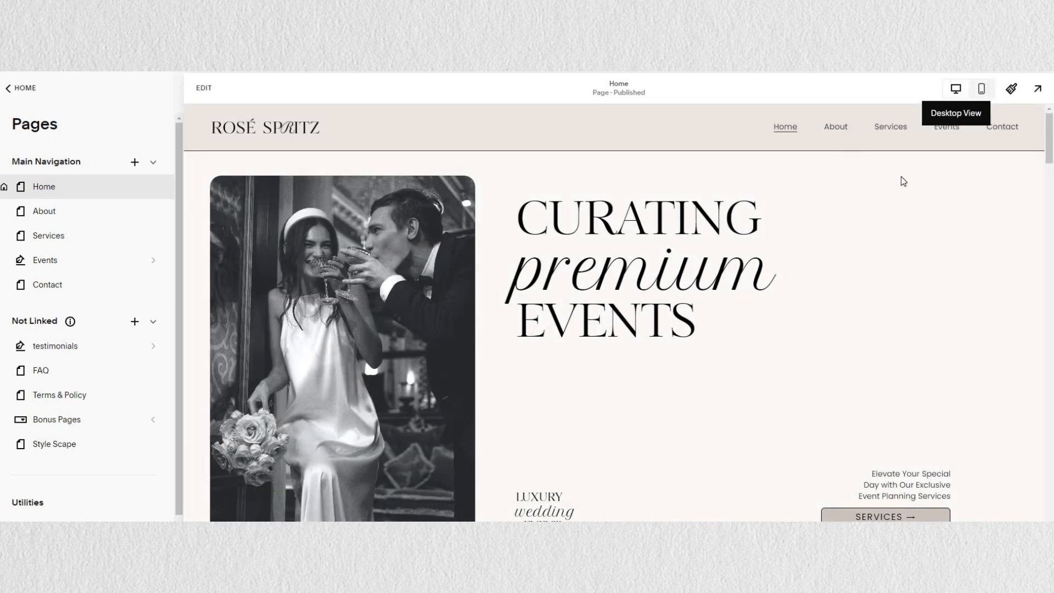
pyautogui.click(1011, 89)
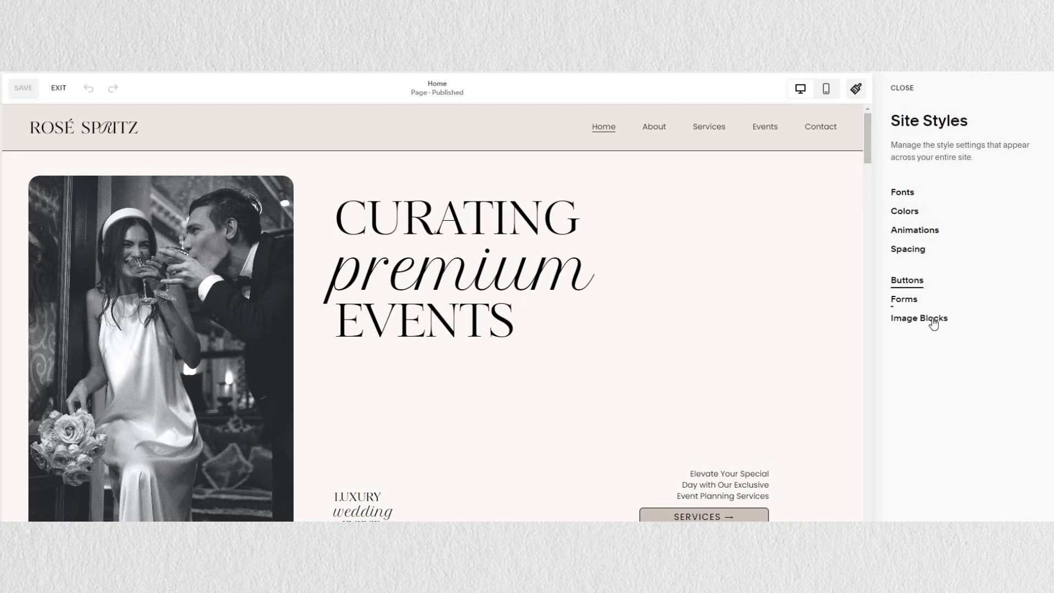
pyautogui.click(909, 194)
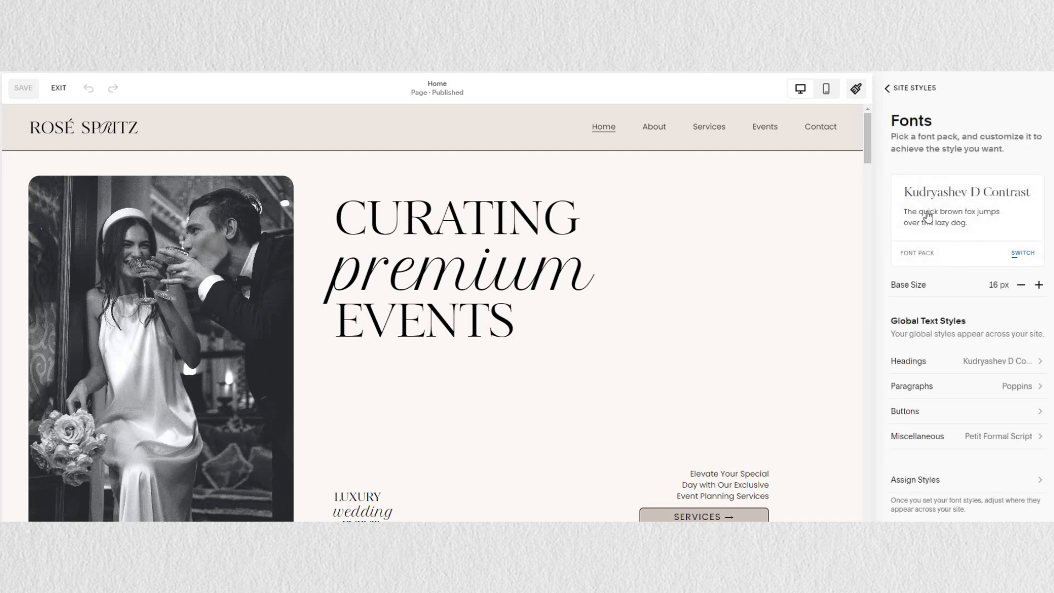
pyautogui.click(888, 88)
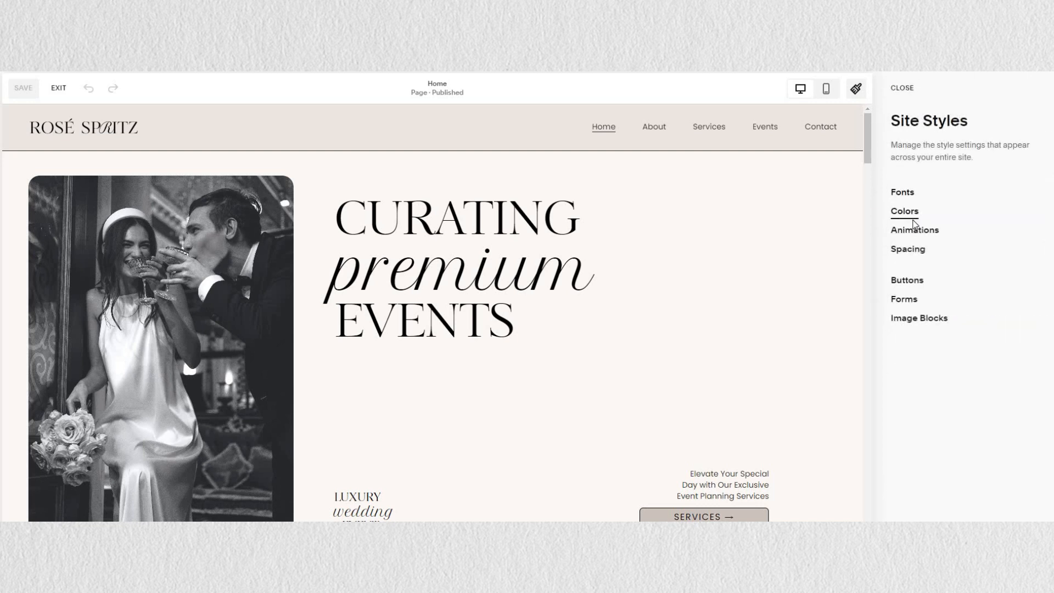
# Examine the site's color themes and the palette editor, and close Site Styles
pyautogui.click(910, 217)
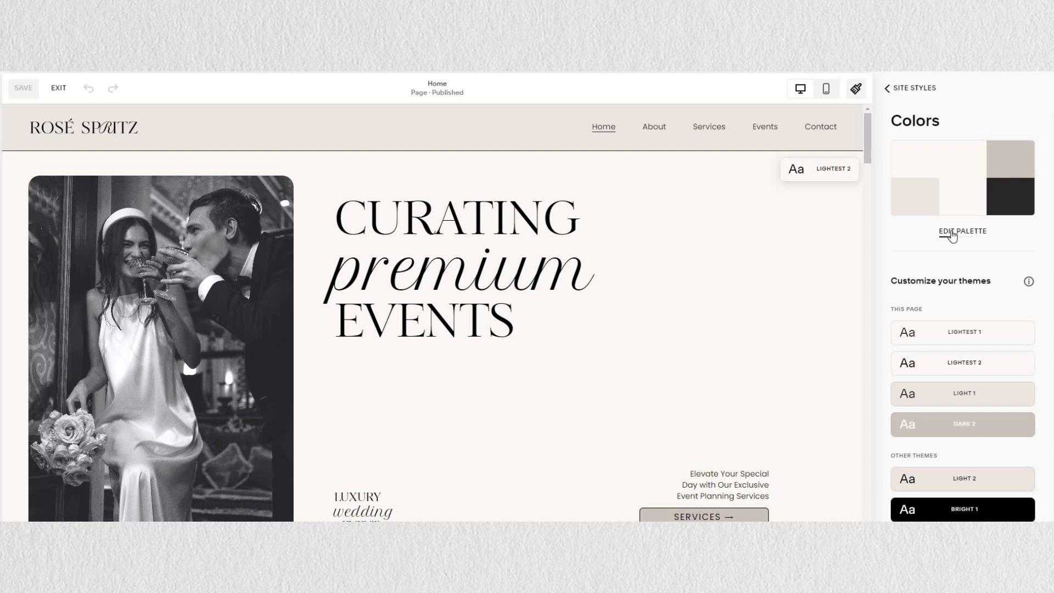
pyautogui.click(953, 235)
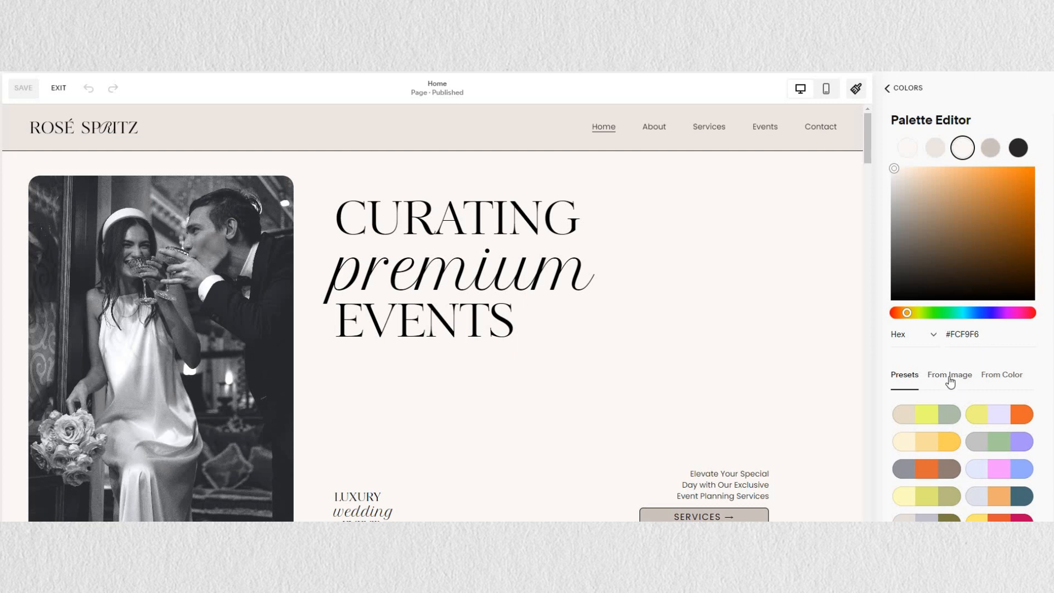
pyautogui.click(885, 88)
pyautogui.click(885, 88)
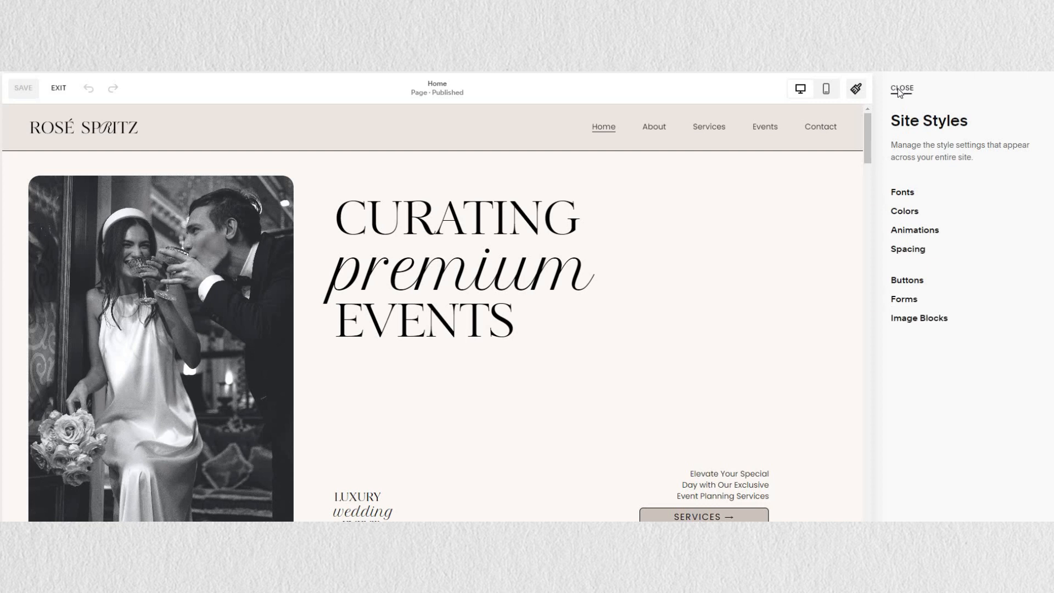
pyautogui.click(900, 89)
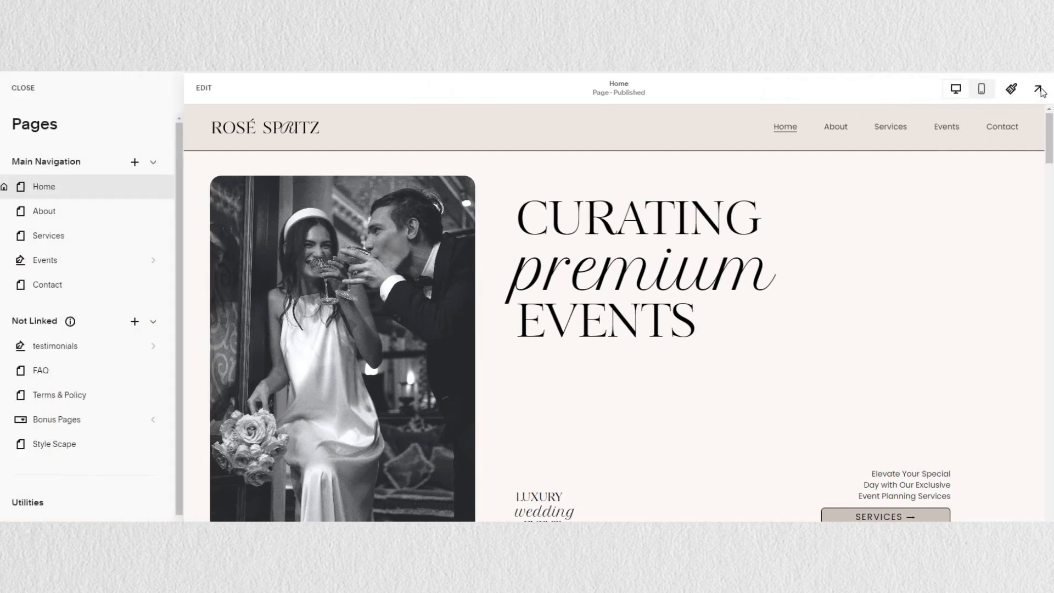